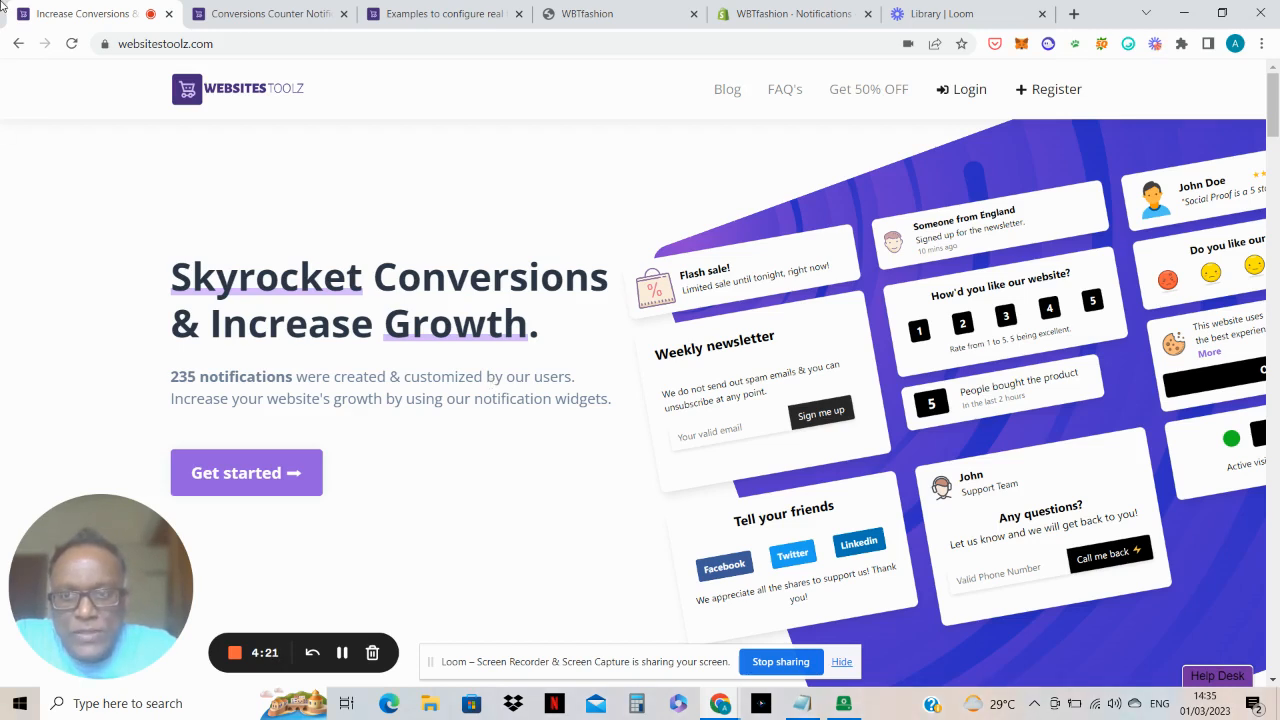
Step: From the WebsitesToolz dashboard, open the Conversions Counter notification in the WBTFashions campaign
{"action": "left_click", "coordinate": [235, 10]}
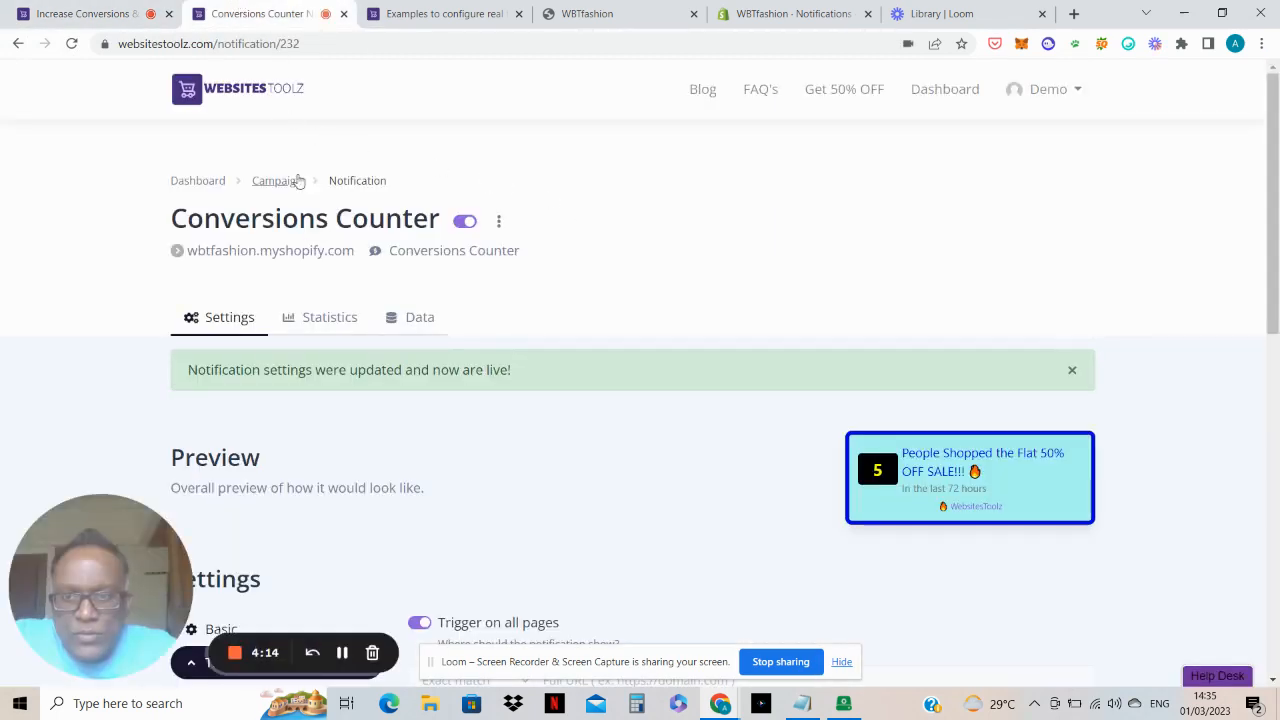
{"action": "left_click", "coordinate": [201, 184]}
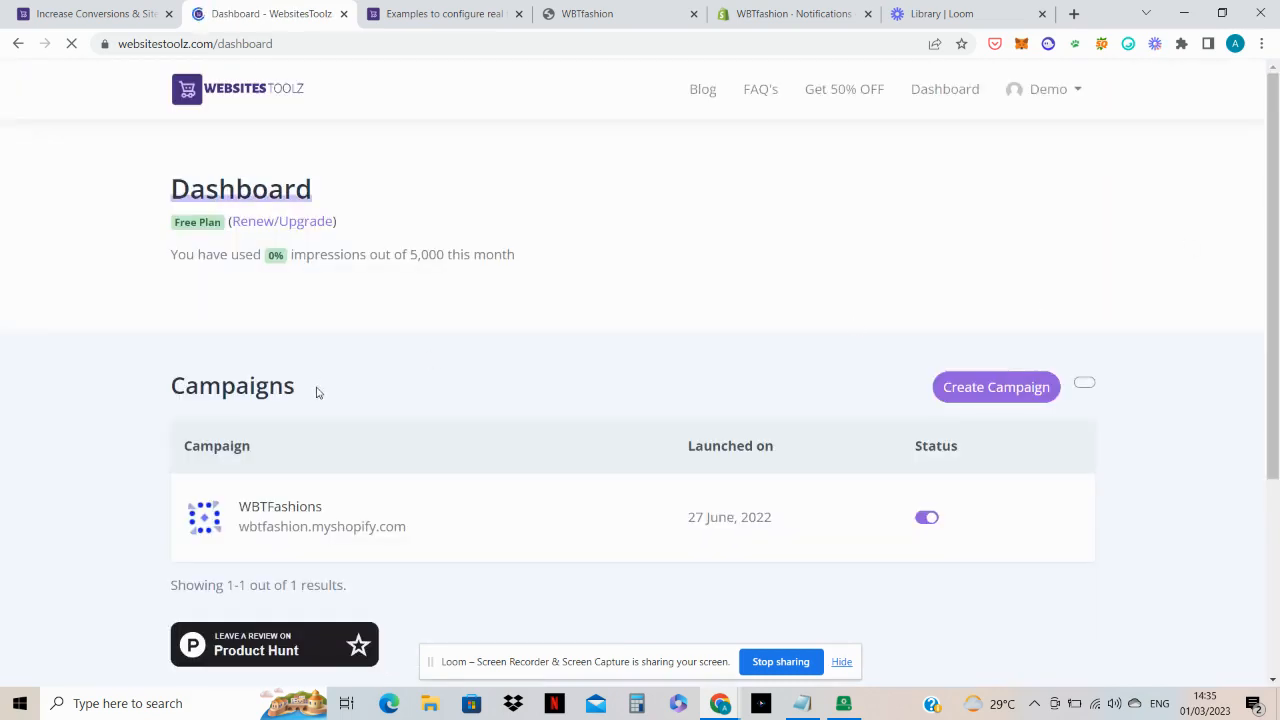
{"action": "left_click", "coordinate": [284, 524]}
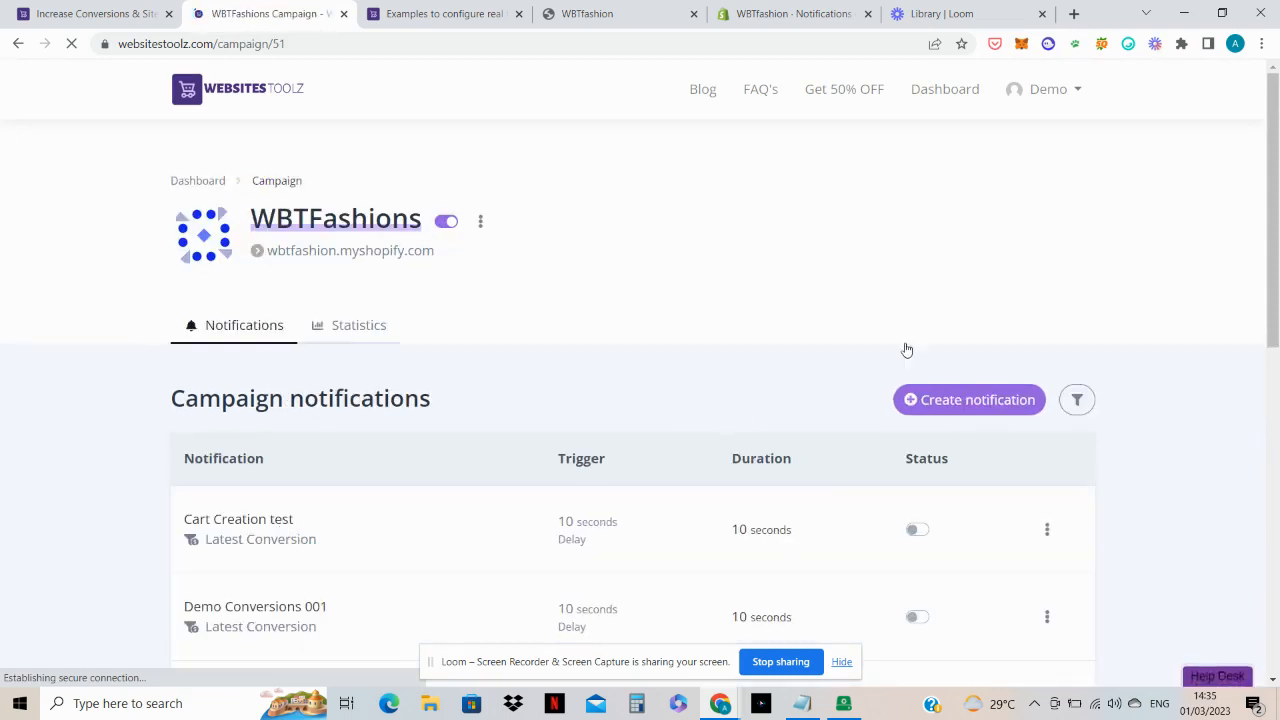
{"action": "scroll", "coordinate": [982, 240], "scroll_direction": "down", "scroll_amount": 2}
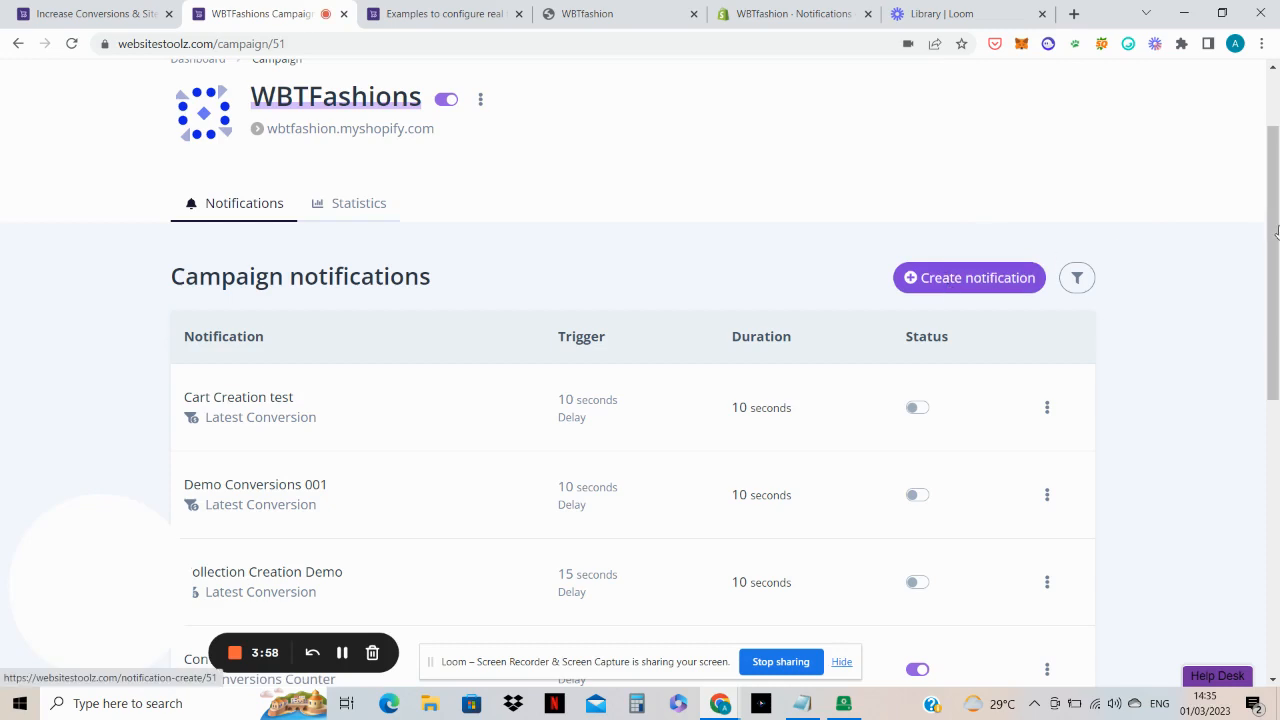
{"action": "left_click_drag", "start_coordinate": [1275, 233], "coordinate": [1273, 361]}
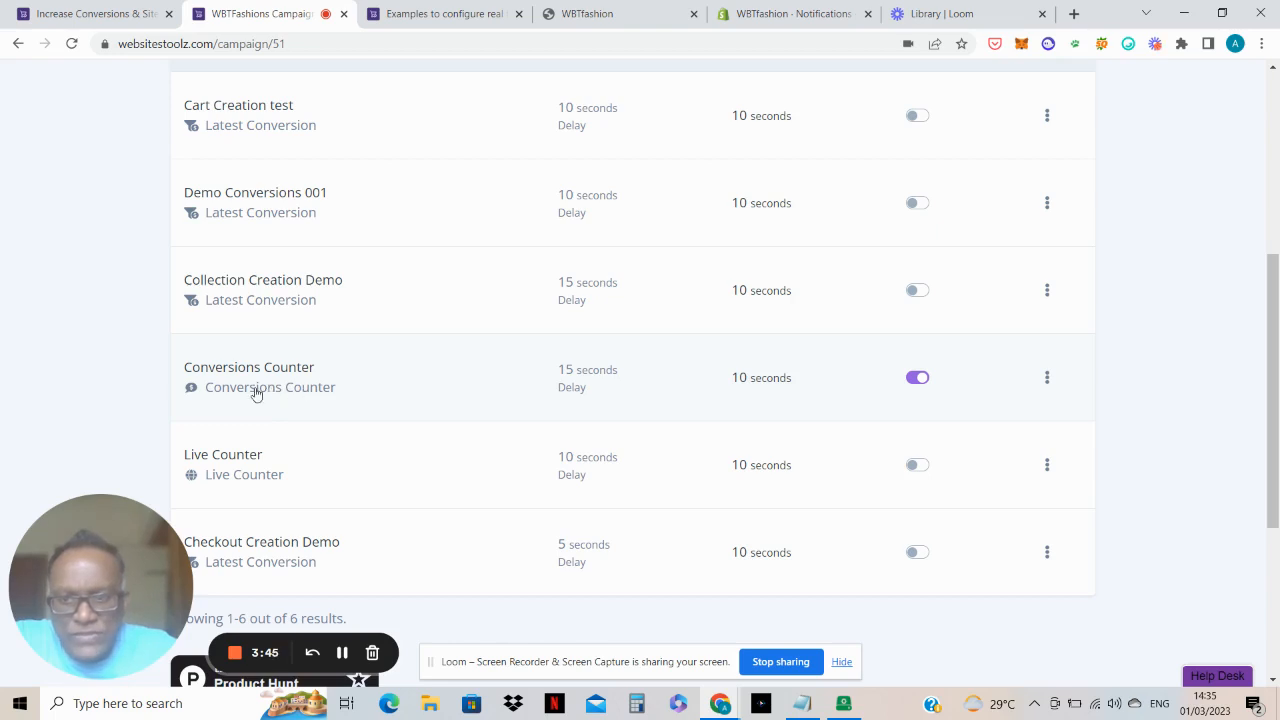
{"action": "left_click", "coordinate": [434, 369]}
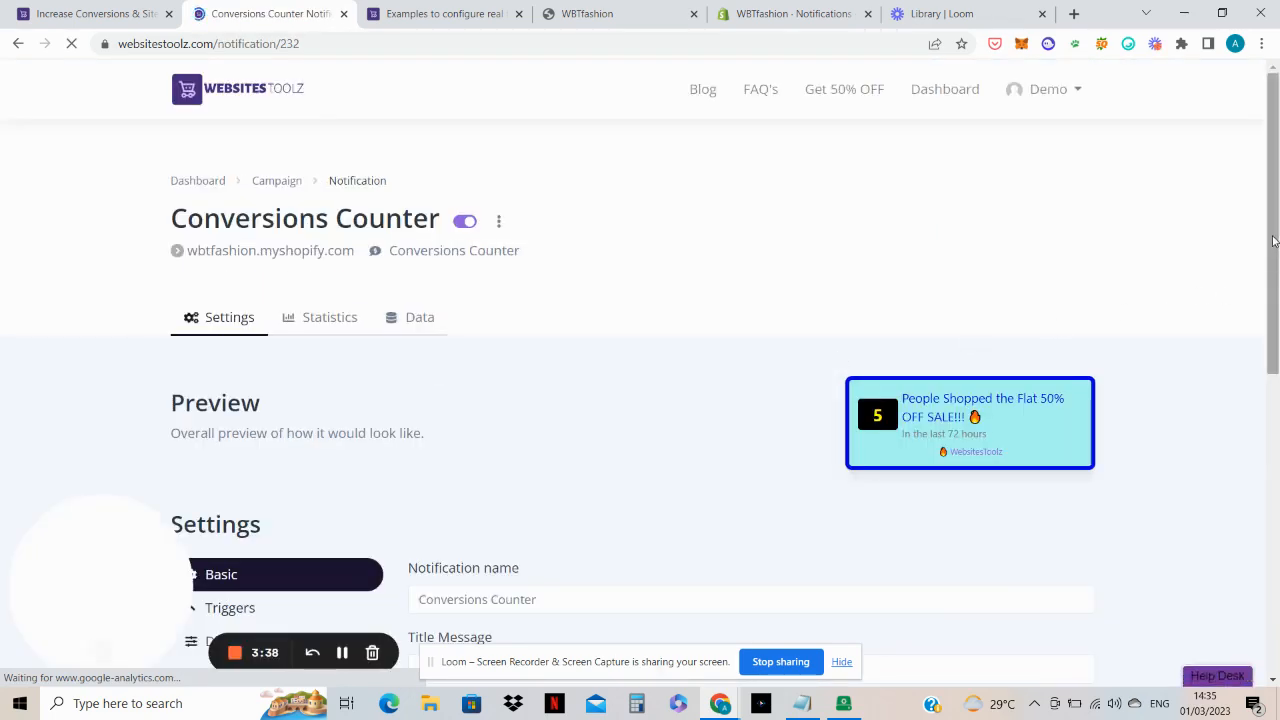
Step: Show the Conversions Counter's data settings and select its full webhook trigger URL
{"action": "left_click_drag", "start_coordinate": [1270, 240], "coordinate": [1277, 369]}
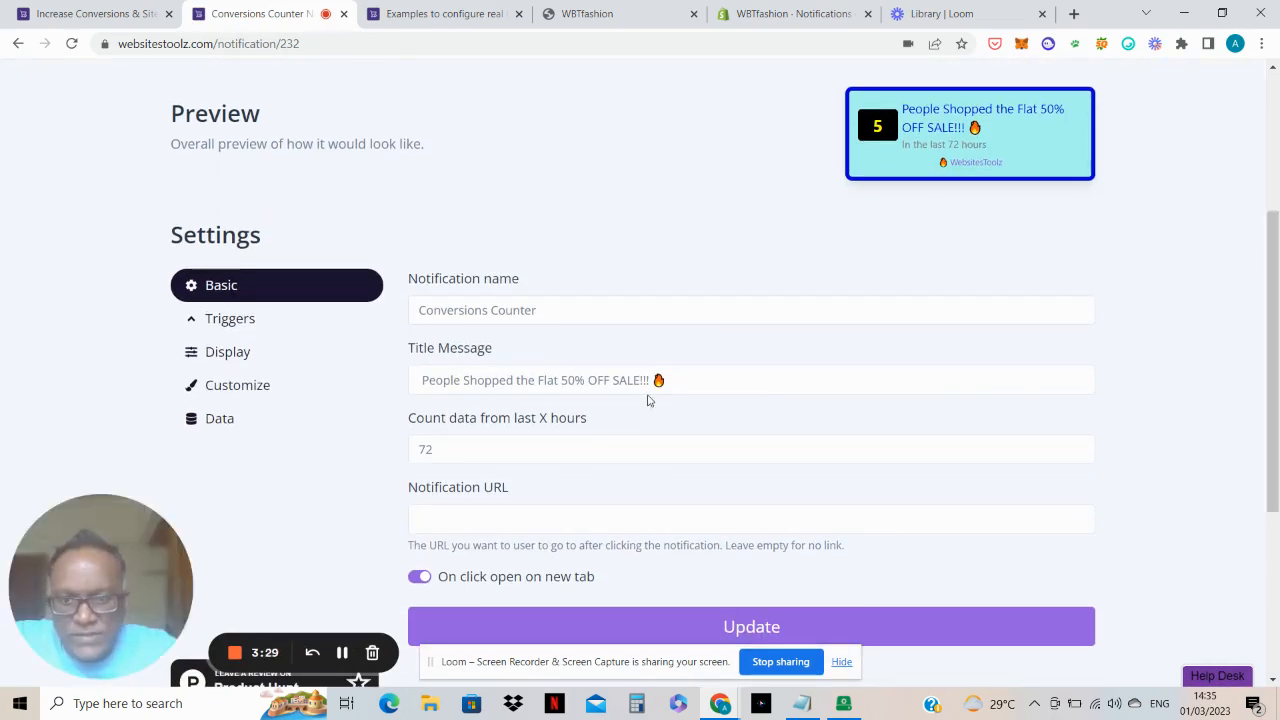
{"action": "left_click", "coordinate": [220, 422]}
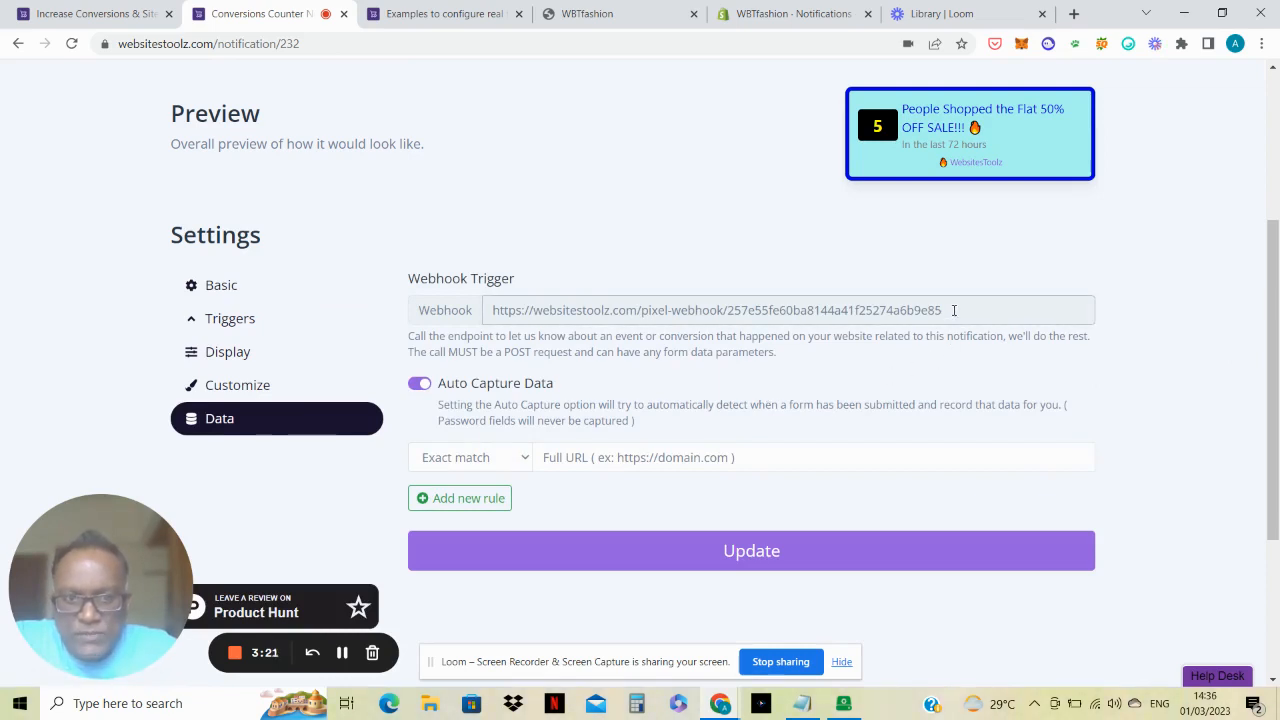
{"action": "left_click_drag", "start_coordinate": [954, 310], "coordinate": [386, 300]}
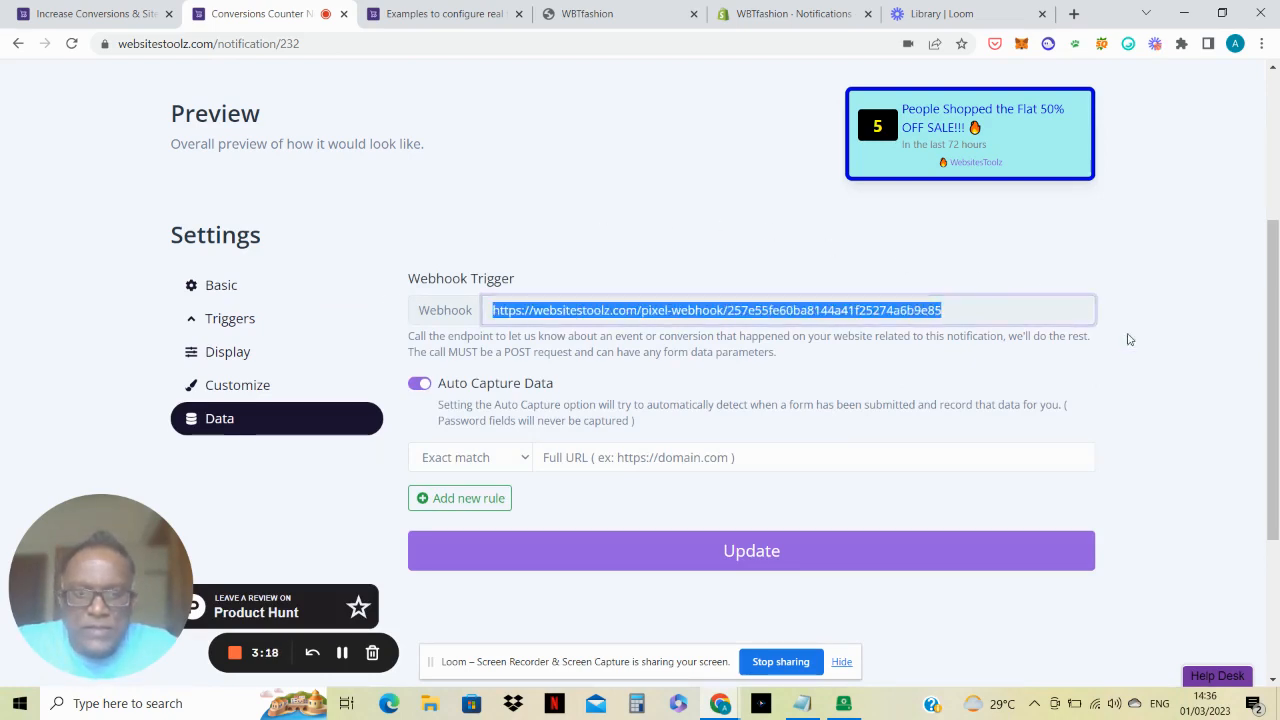
Step: In Shopify's notification settings, inspect the Cart update webhook's details and close it without changes
{"action": "left_click", "coordinate": [792, 16]}
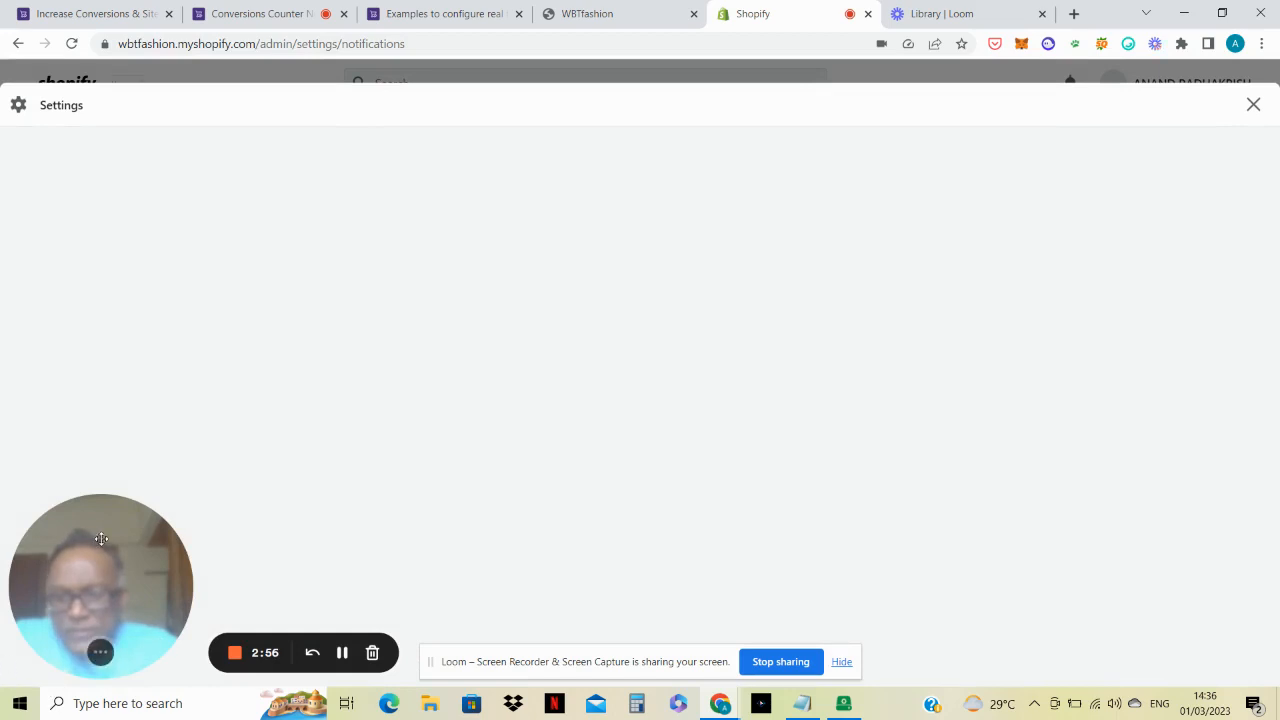
{"action": "left_click_drag", "start_coordinate": [120, 511], "coordinate": [167, 452]}
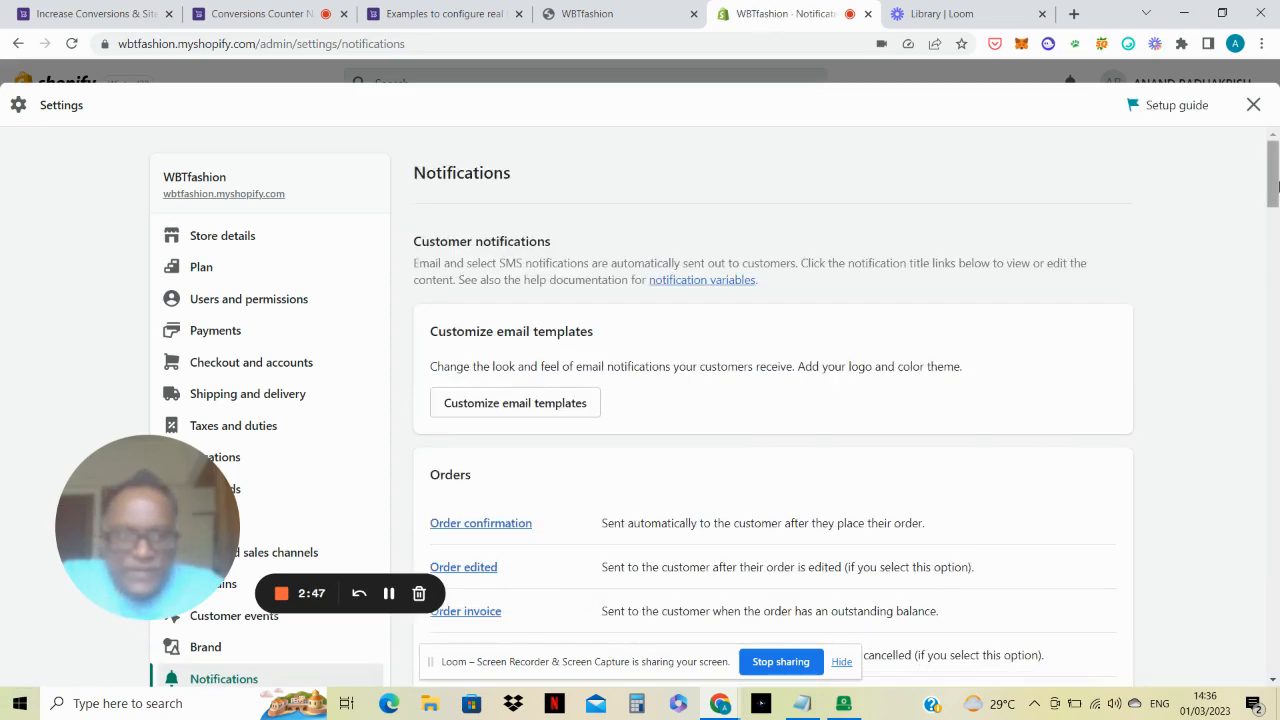
{"action": "left_click_drag", "start_coordinate": [1278, 185], "coordinate": [1276, 659]}
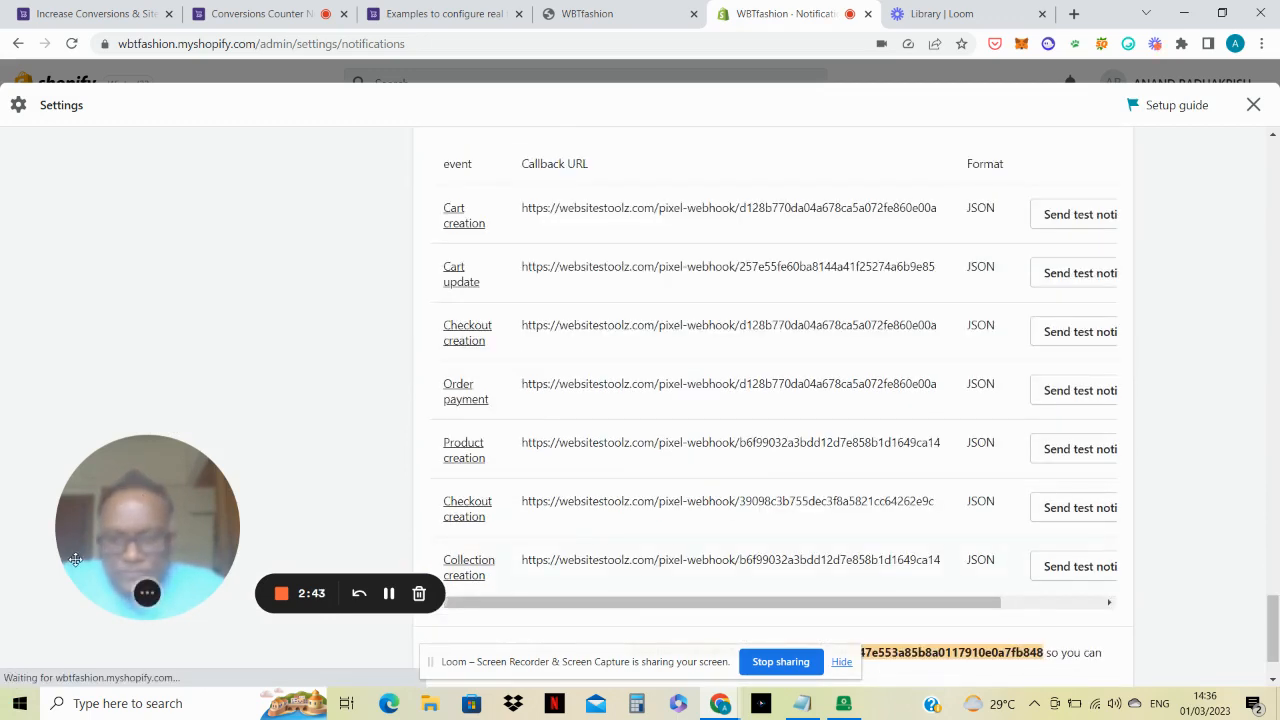
{"action": "left_click_drag", "start_coordinate": [73, 562], "coordinate": [25, 622]}
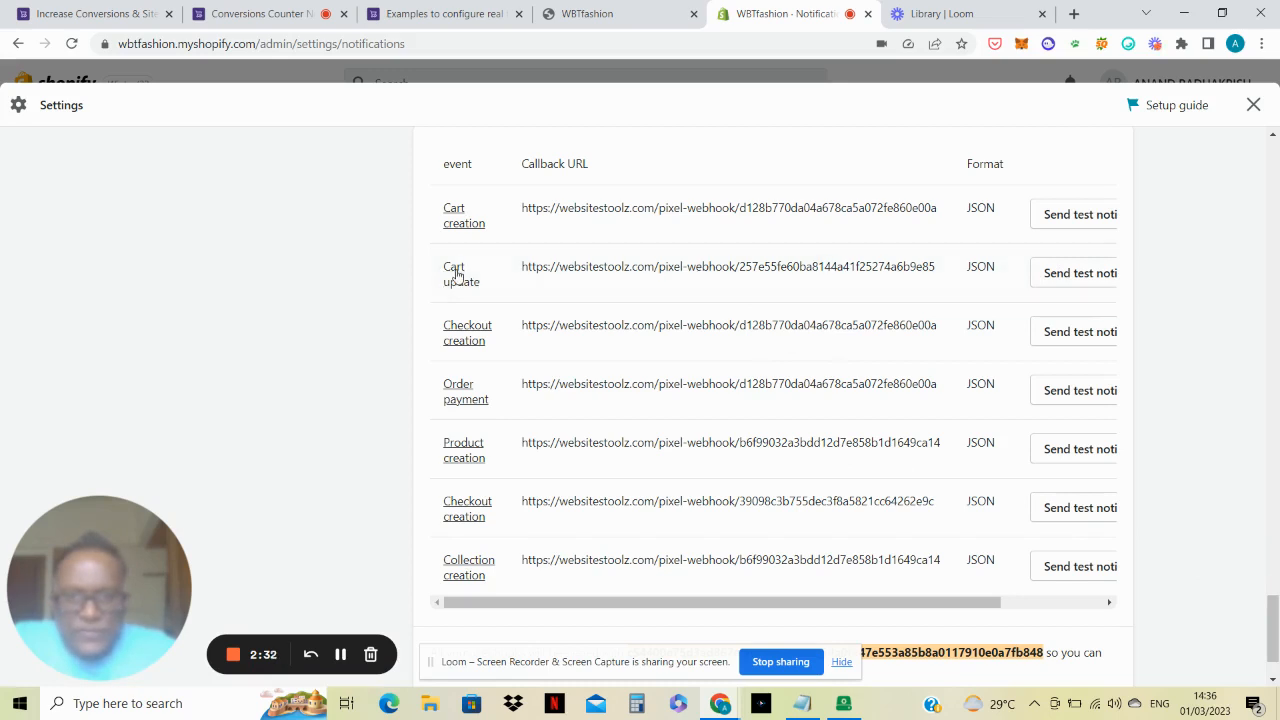
{"action": "left_click", "coordinate": [458, 276]}
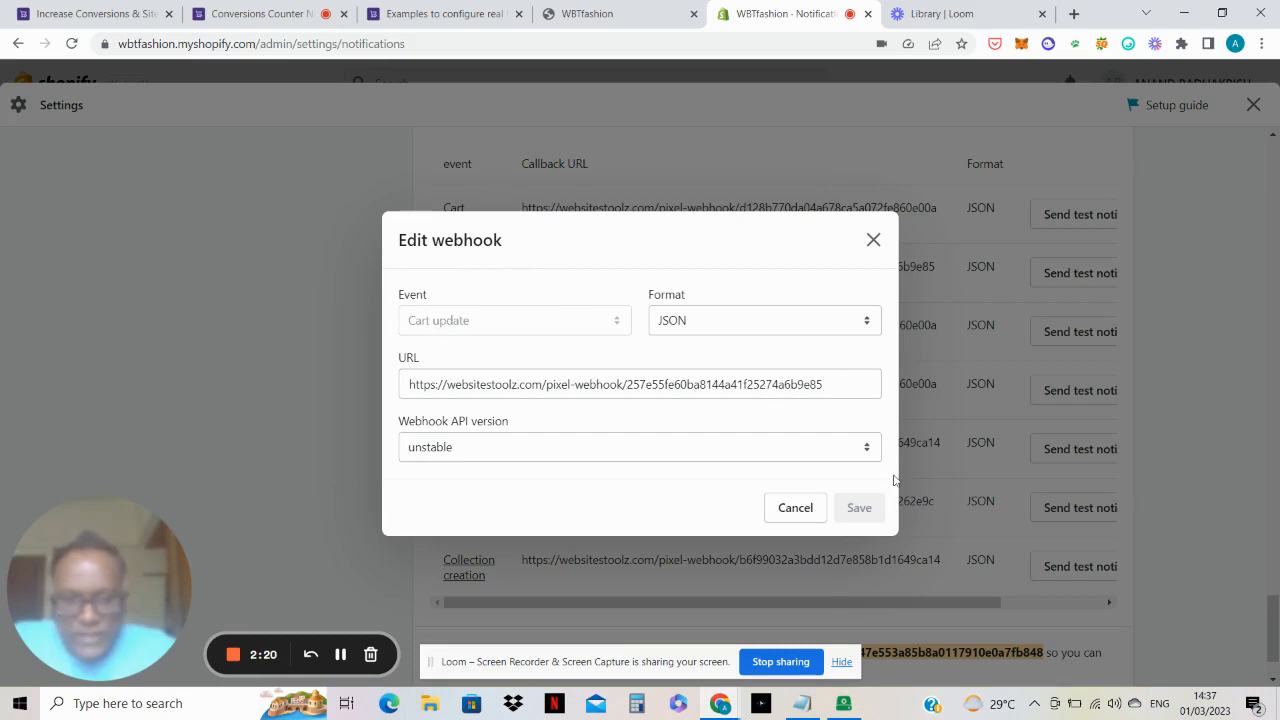
{"action": "left_click", "coordinate": [871, 240]}
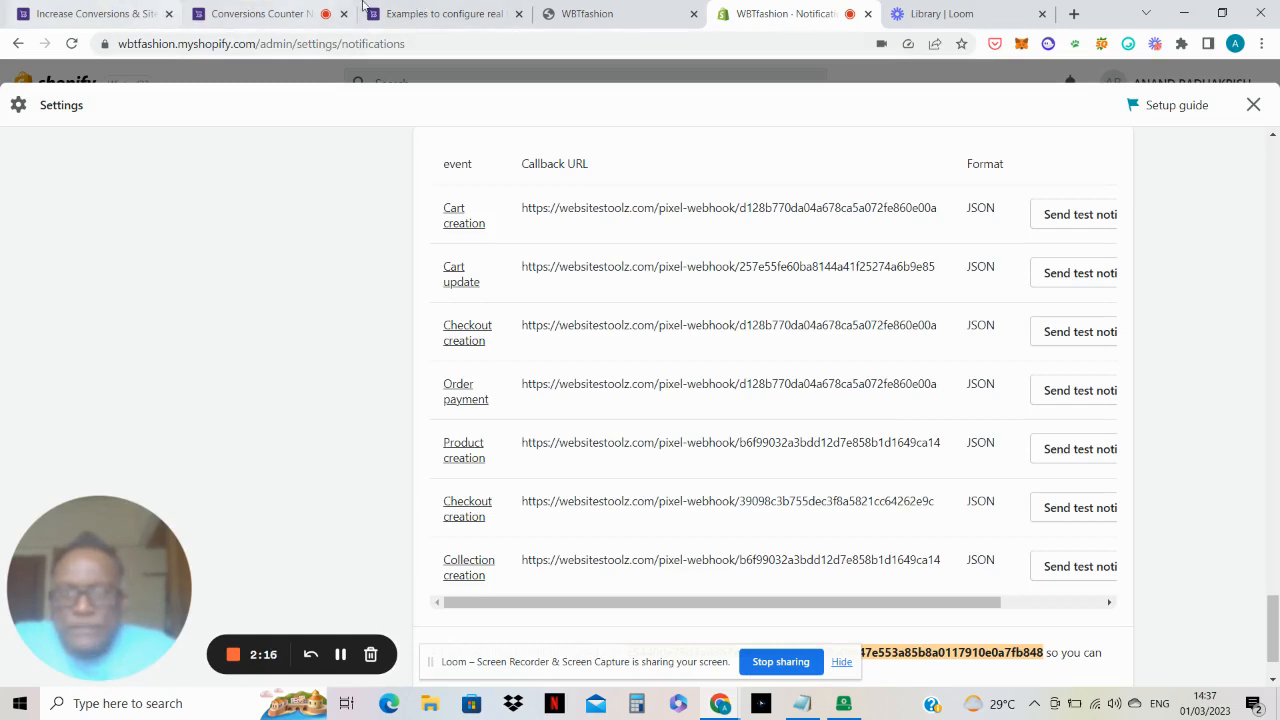
Step: Switch back to the Conversions Counter notification in WebsitesToolz and show its basic settings
{"action": "left_click", "coordinate": [253, 8]}
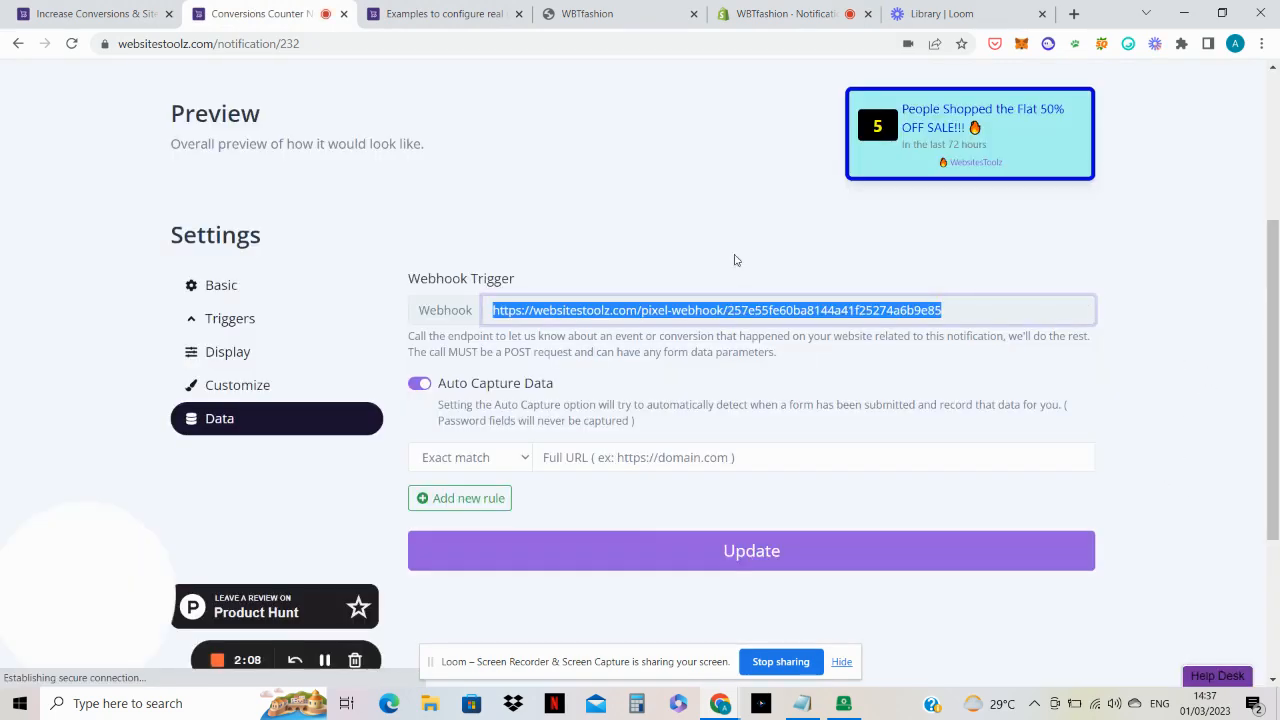
{"action": "left_click", "coordinate": [713, 210]}
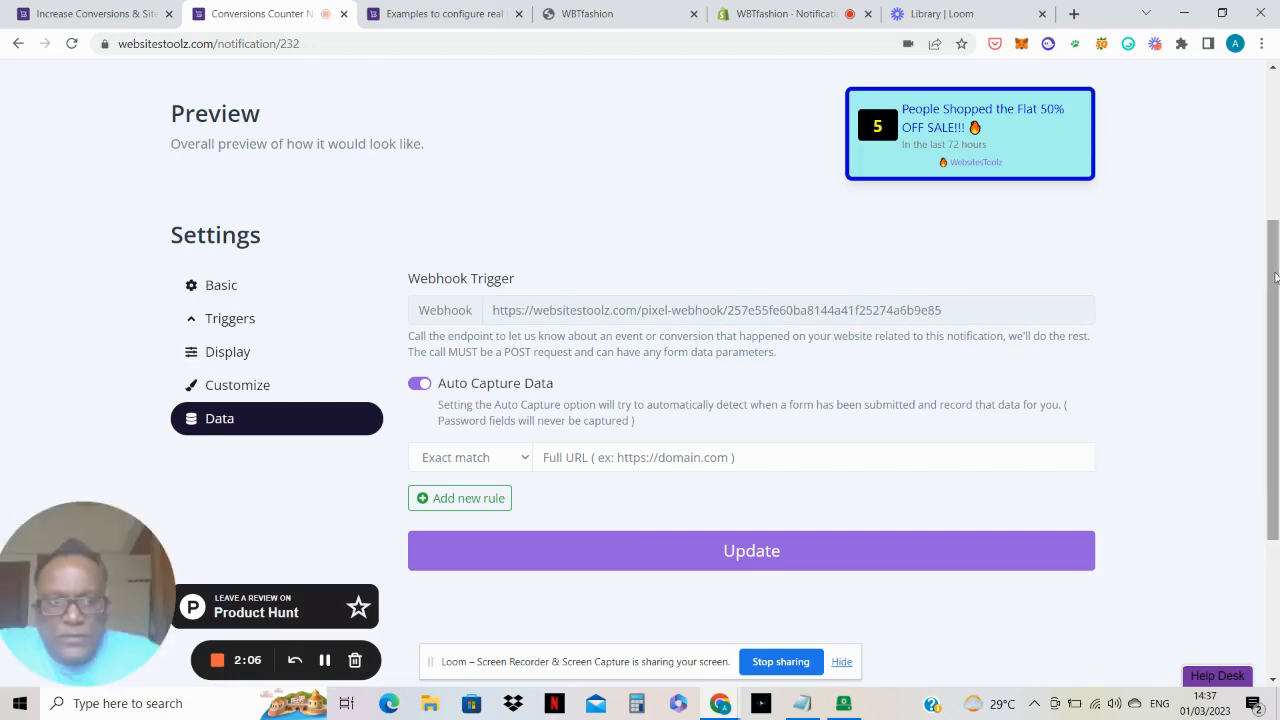
{"action": "scroll", "coordinate": [1000, 300], "scroll_direction": "up", "scroll_amount": 1}
{"action": "left_click", "coordinate": [225, 375]}
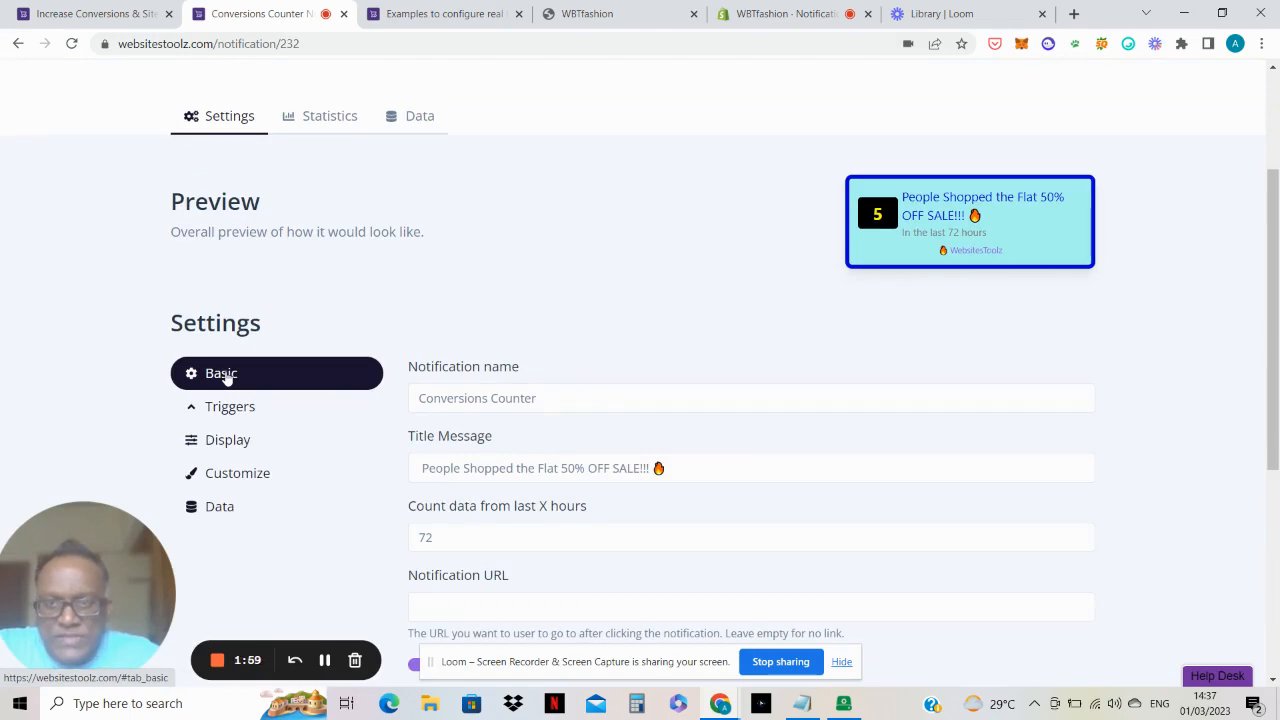
Step: Examine the webhook entries recorded in the Conversions Counter's conversion data
{"action": "left_click", "coordinate": [420, 118]}
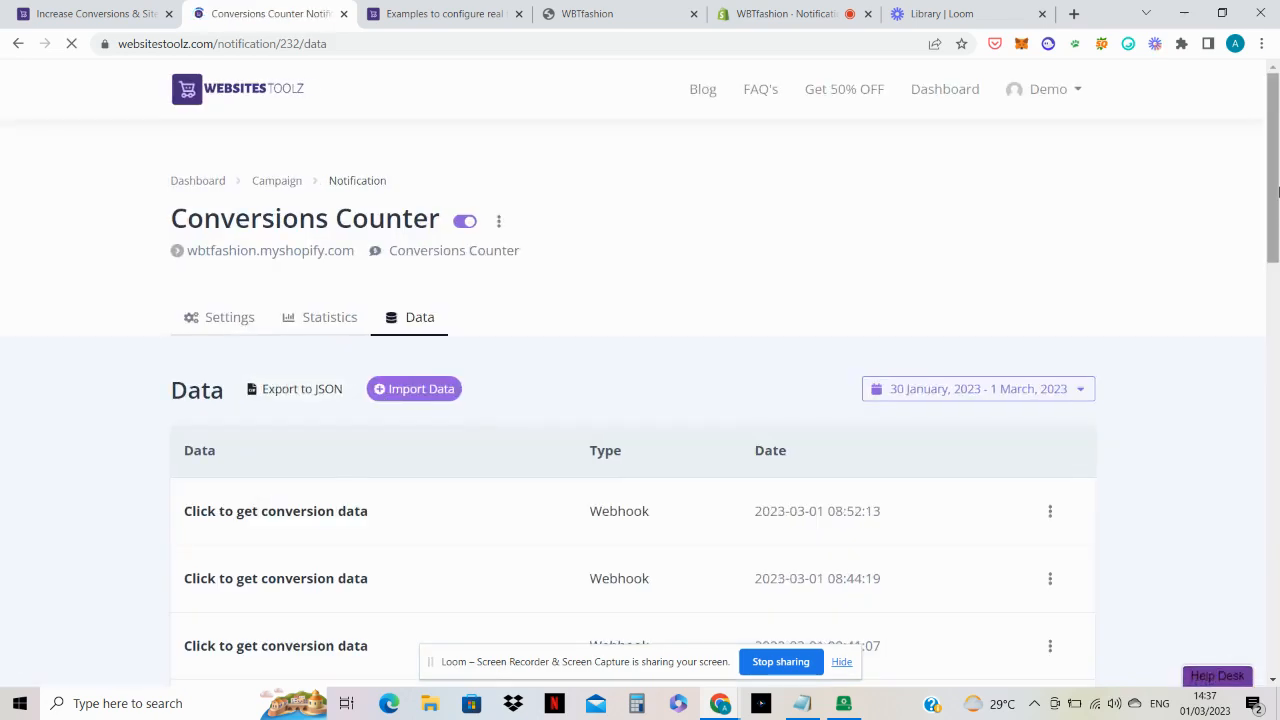
{"action": "mouse_move", "coordinate": [1276, 215]}
{"action": "left_mouse_down"}
{"action": "mouse_move", "coordinate": [1277, 425]}
{"action": "mouse_move", "coordinate": [1276, 211]}
{"action": "left_mouse_up"}
{"action": "scroll", "coordinate": [1276, 240], "scroll_direction": "down", "scroll_amount": 2}
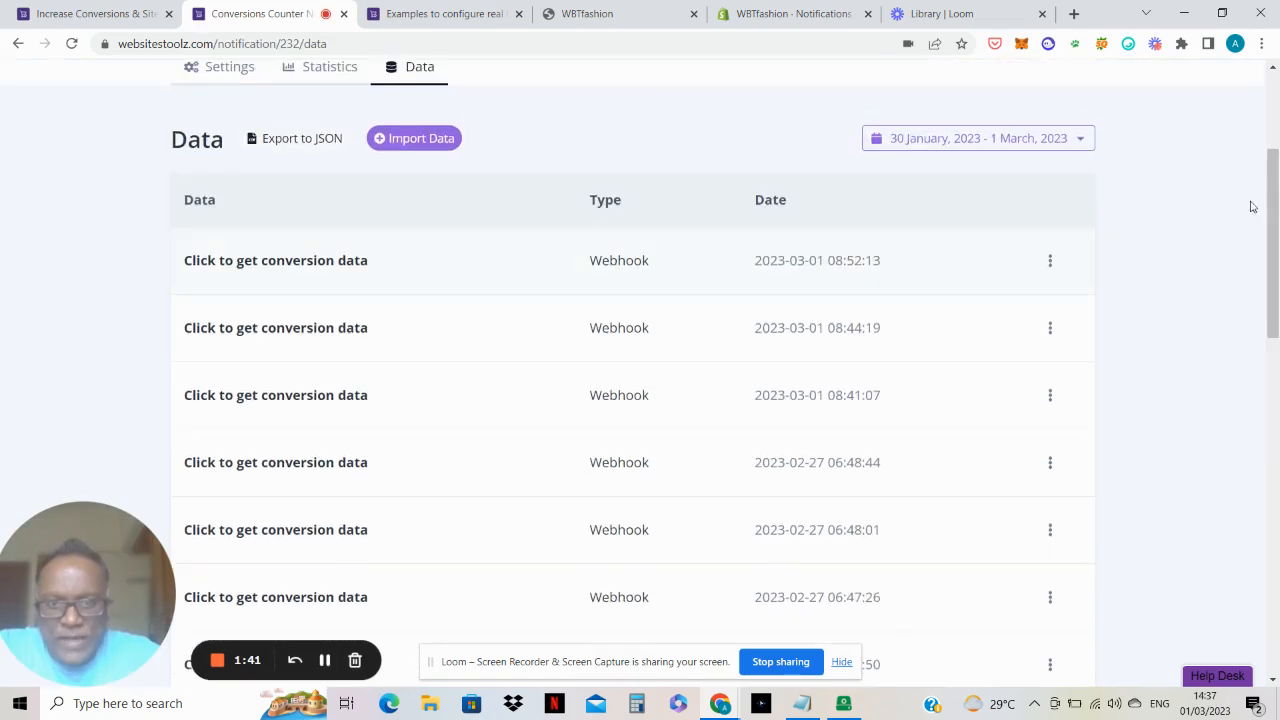
{"action": "scroll", "coordinate": [1263, 201], "scroll_direction": "up", "scroll_amount": 1}
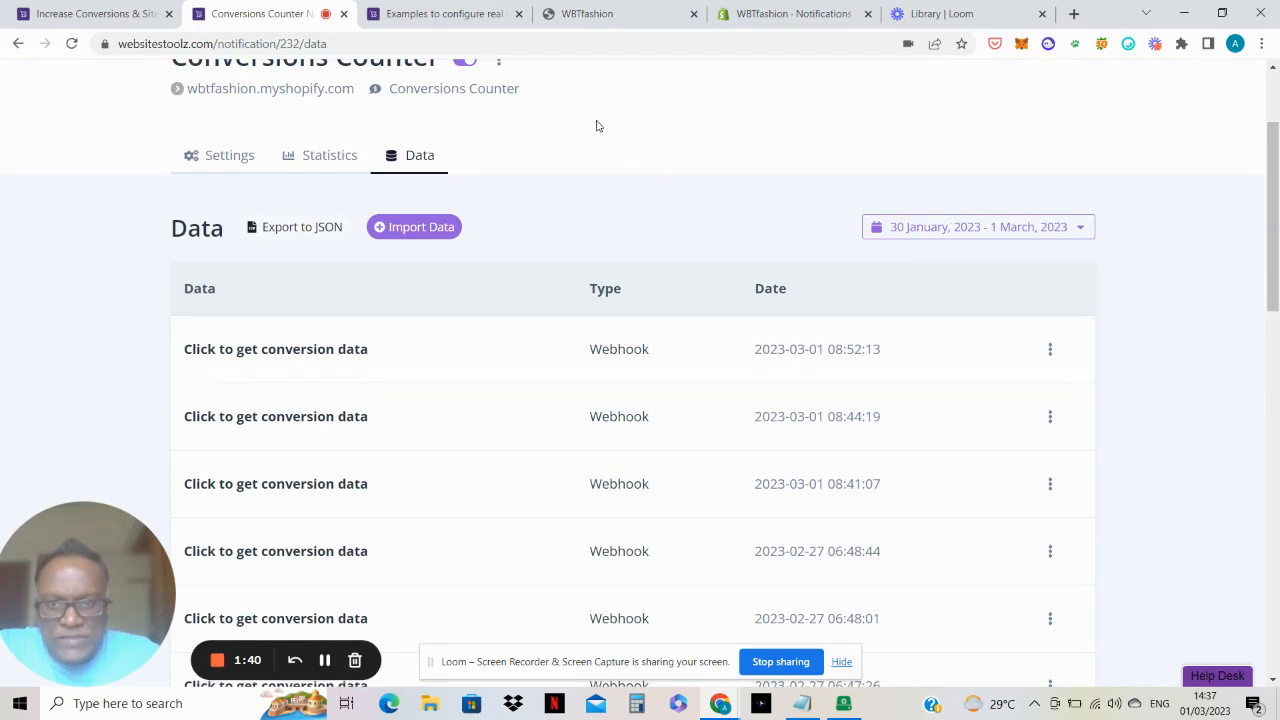
{"action": "scroll", "coordinate": [1166, 166], "scroll_direction": "up", "scroll_amount": 1}
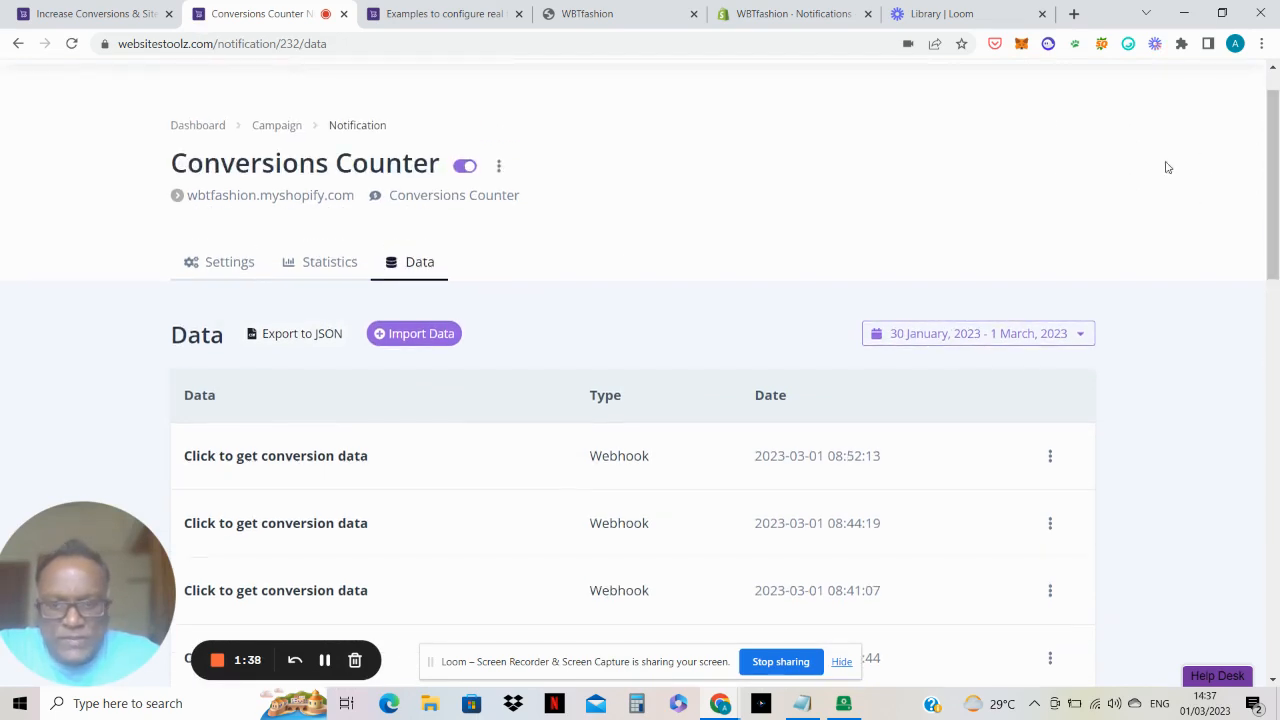
{"action": "left_click", "coordinate": [460, 168]}
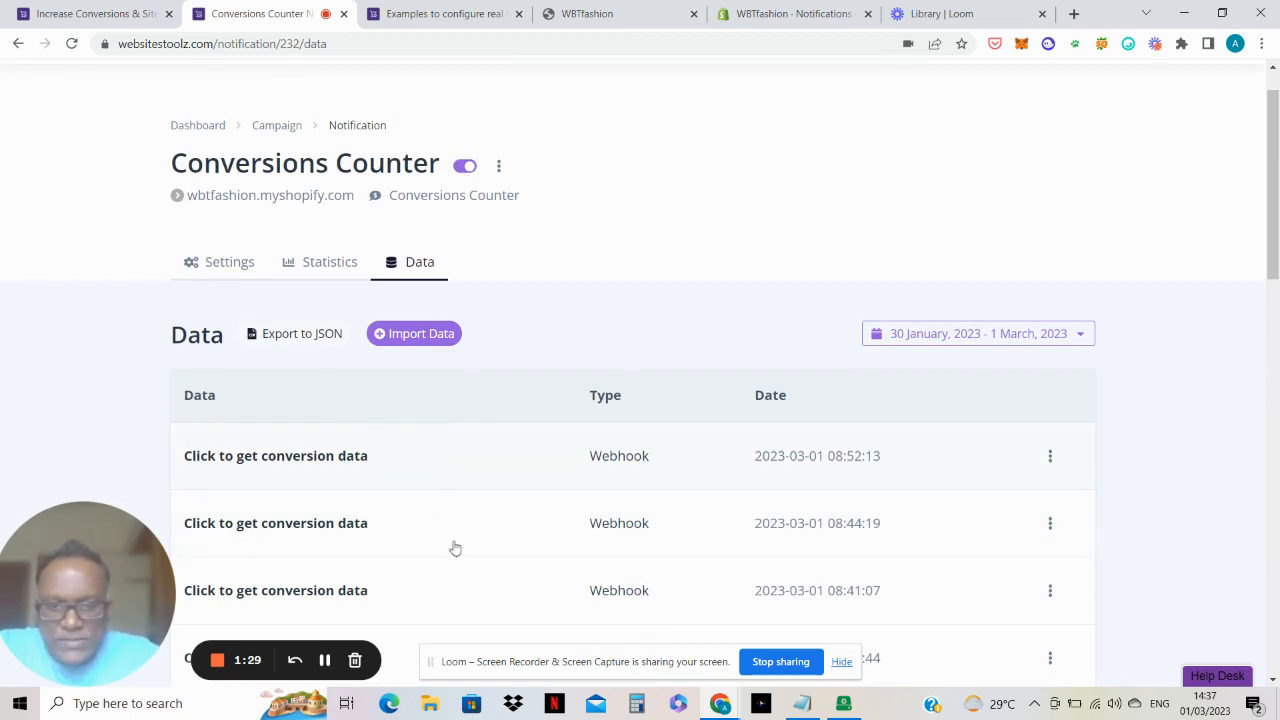
{"action": "left_click_drag", "start_coordinate": [1273, 256], "coordinate": [1277, 276]}
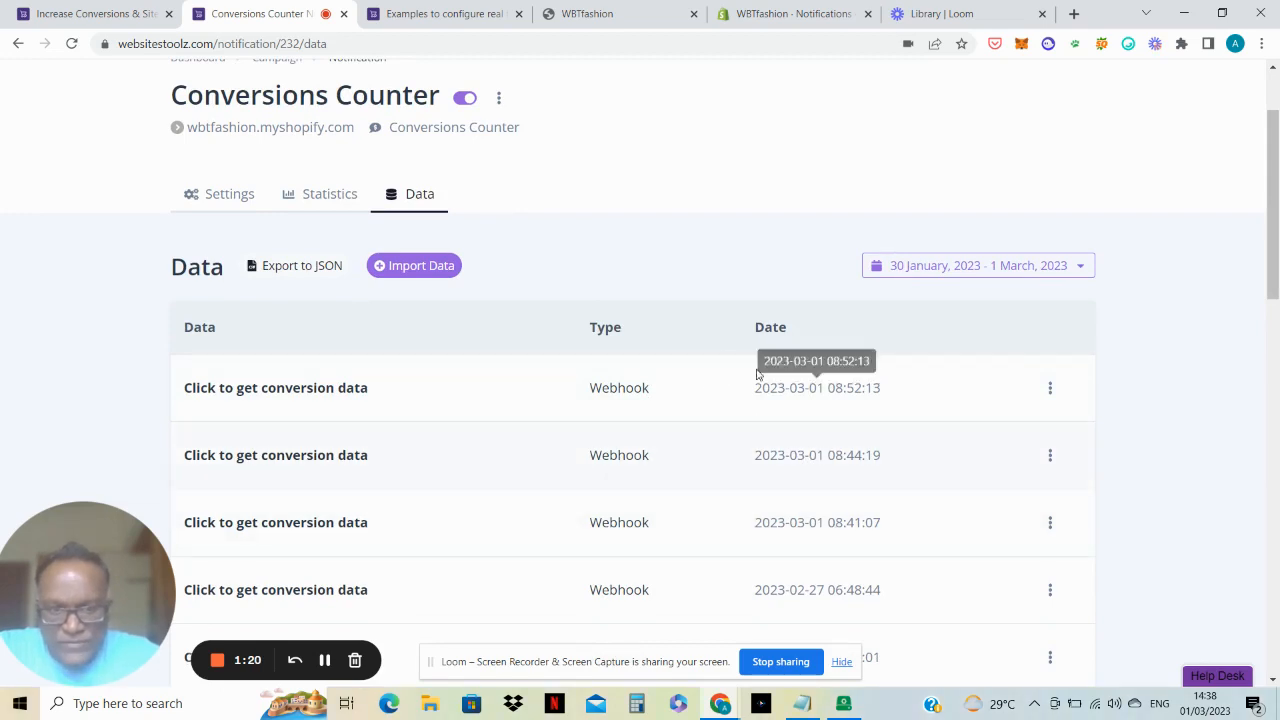
Step: View the counter on the WBTfashion storefront, reloading it after sending a test notification for Shopify's Cart update webhook
{"action": "left_click", "coordinate": [634, 8]}
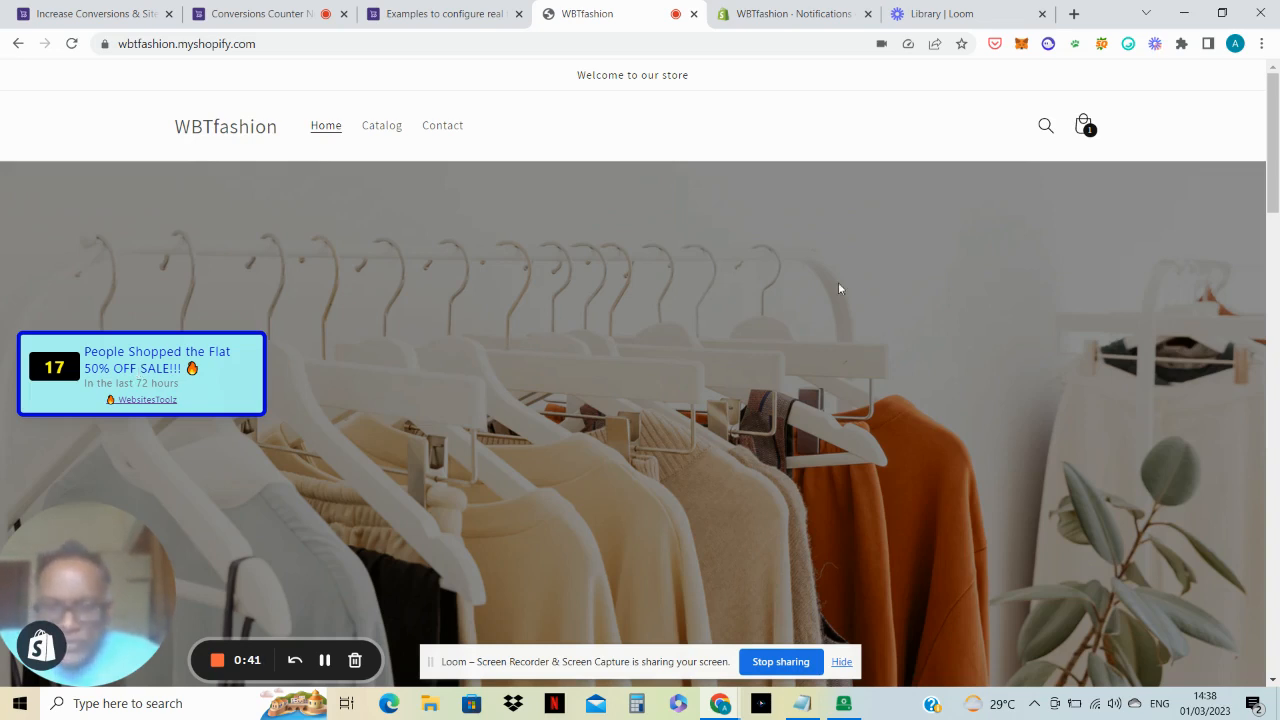
{"action": "left_click", "coordinate": [790, 10]}
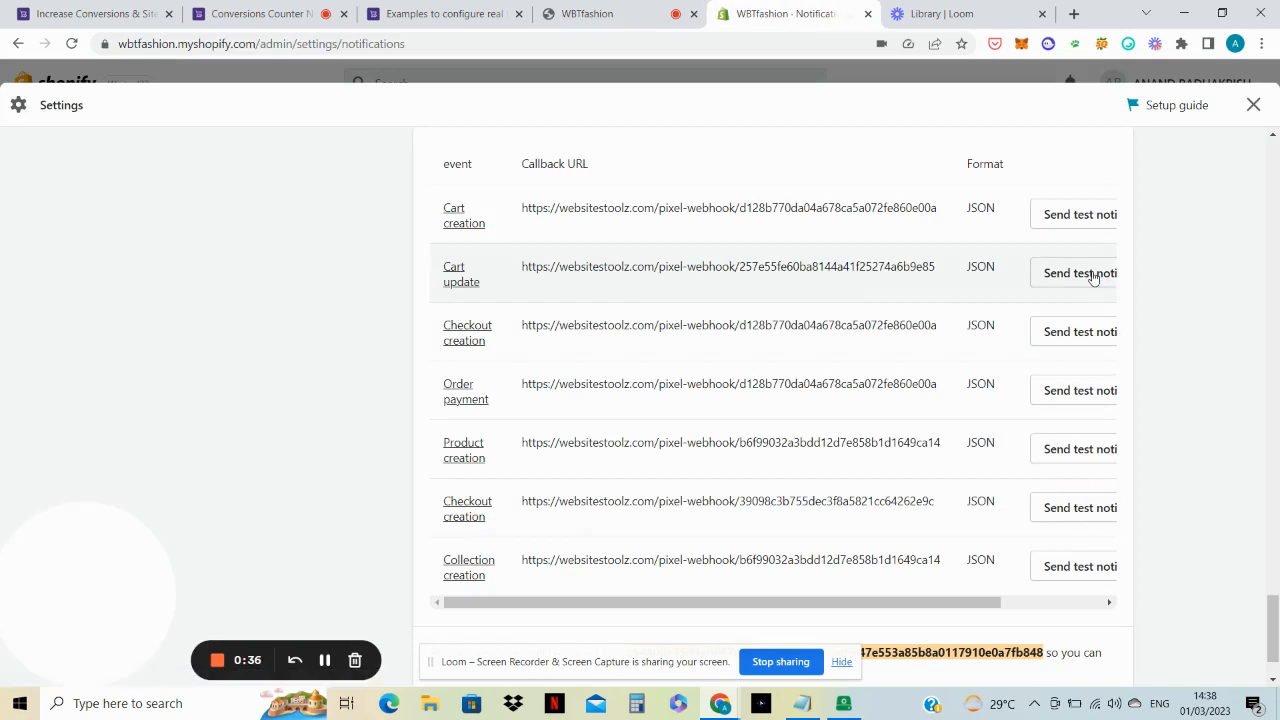
{"action": "left_click", "coordinate": [1093, 277]}
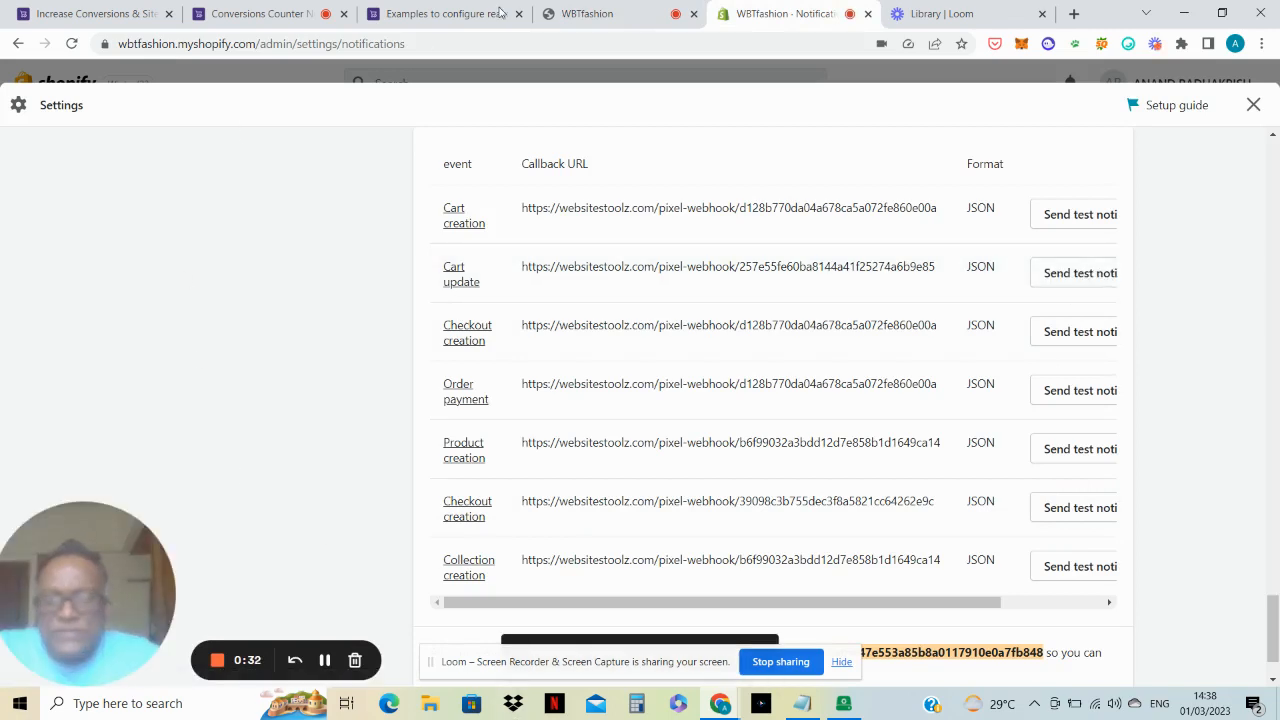
{"action": "left_click", "coordinate": [583, 12]}
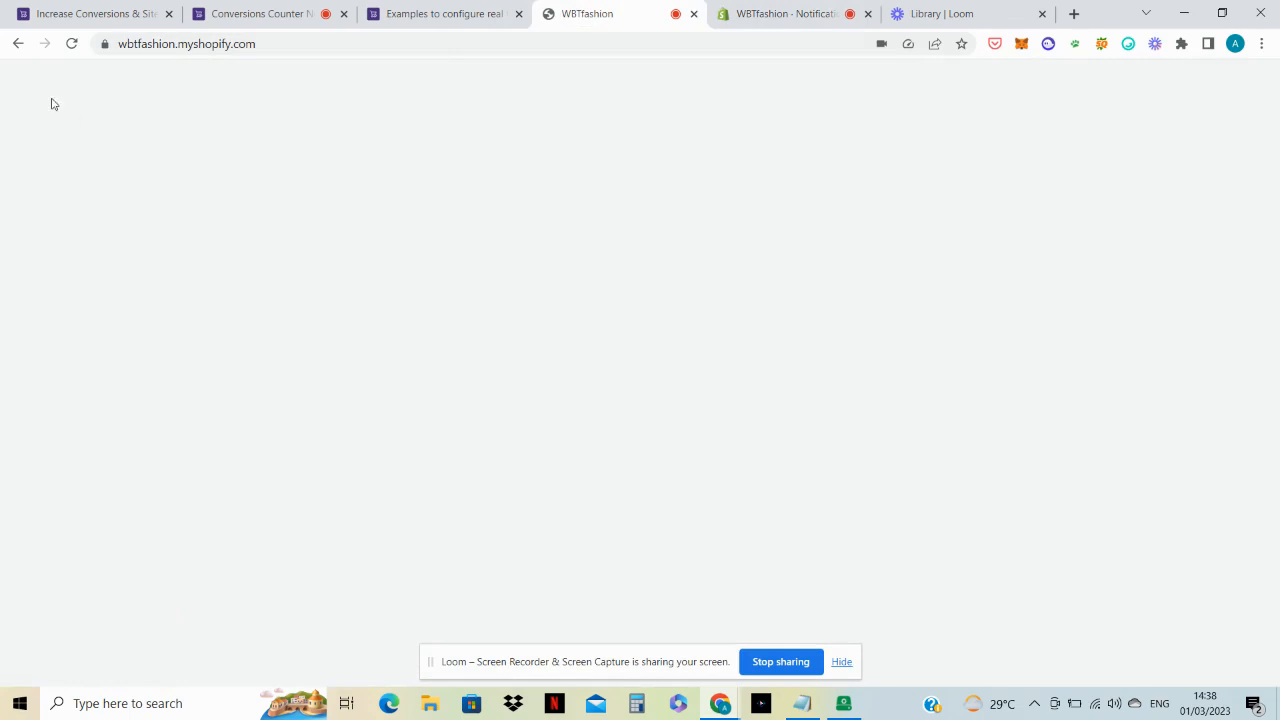
{"action": "left_click", "coordinate": [72, 44]}
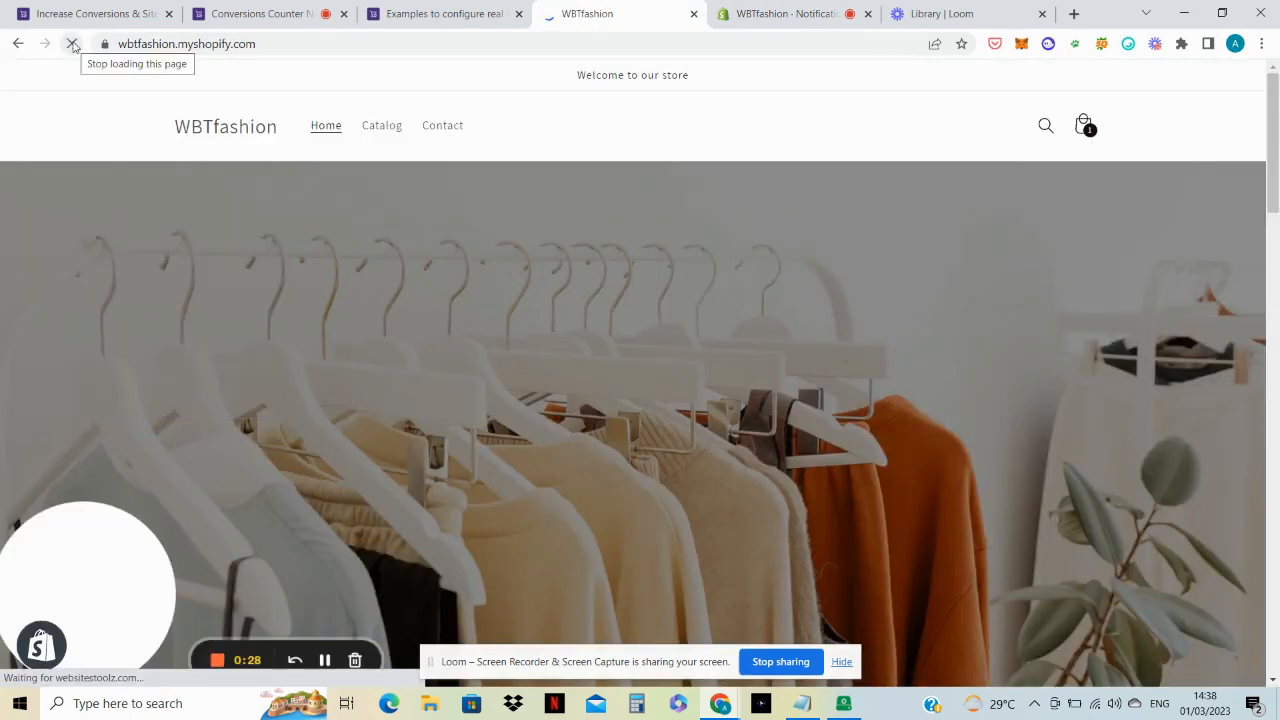